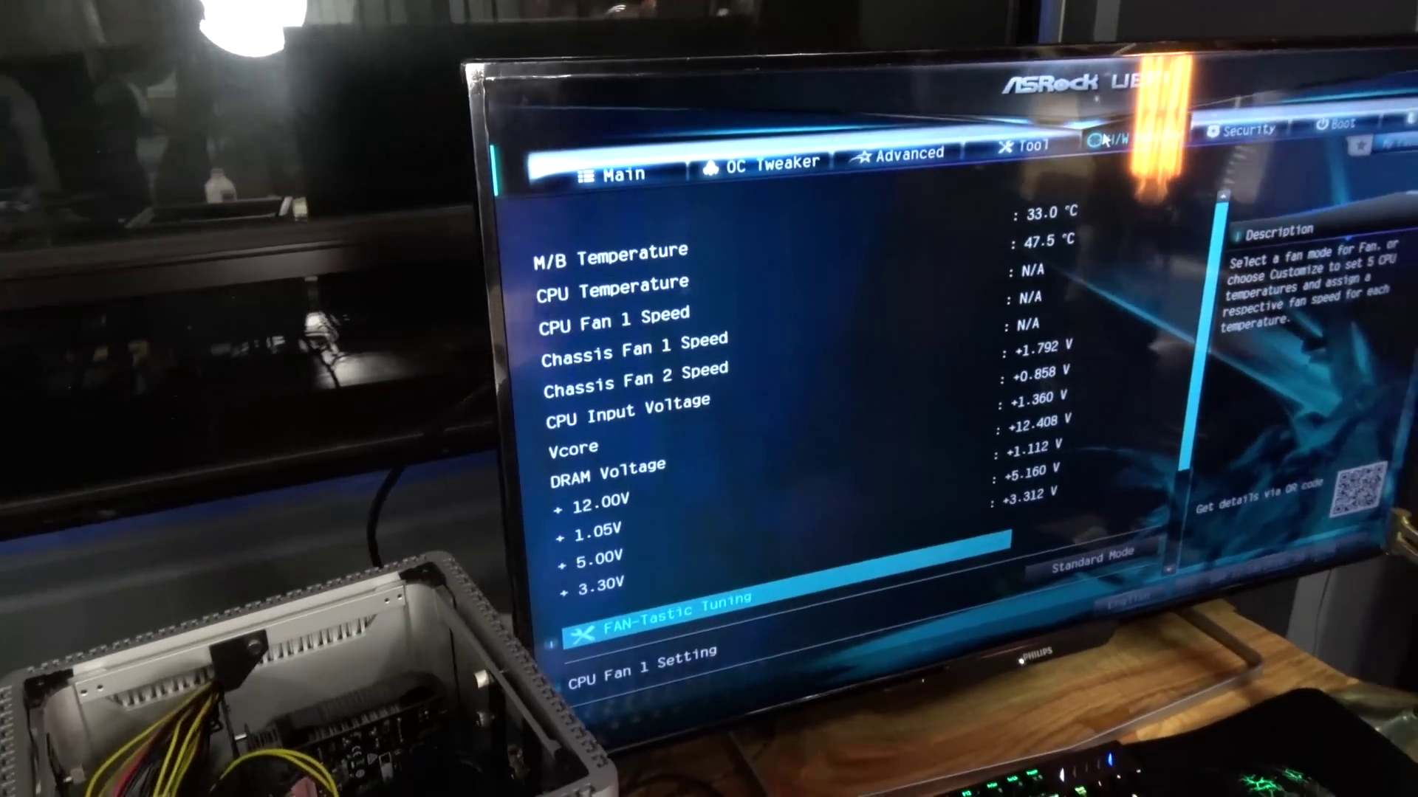
pyautogui.press('Left')
pyautogui.press('Left')
pyautogui.press('Return')
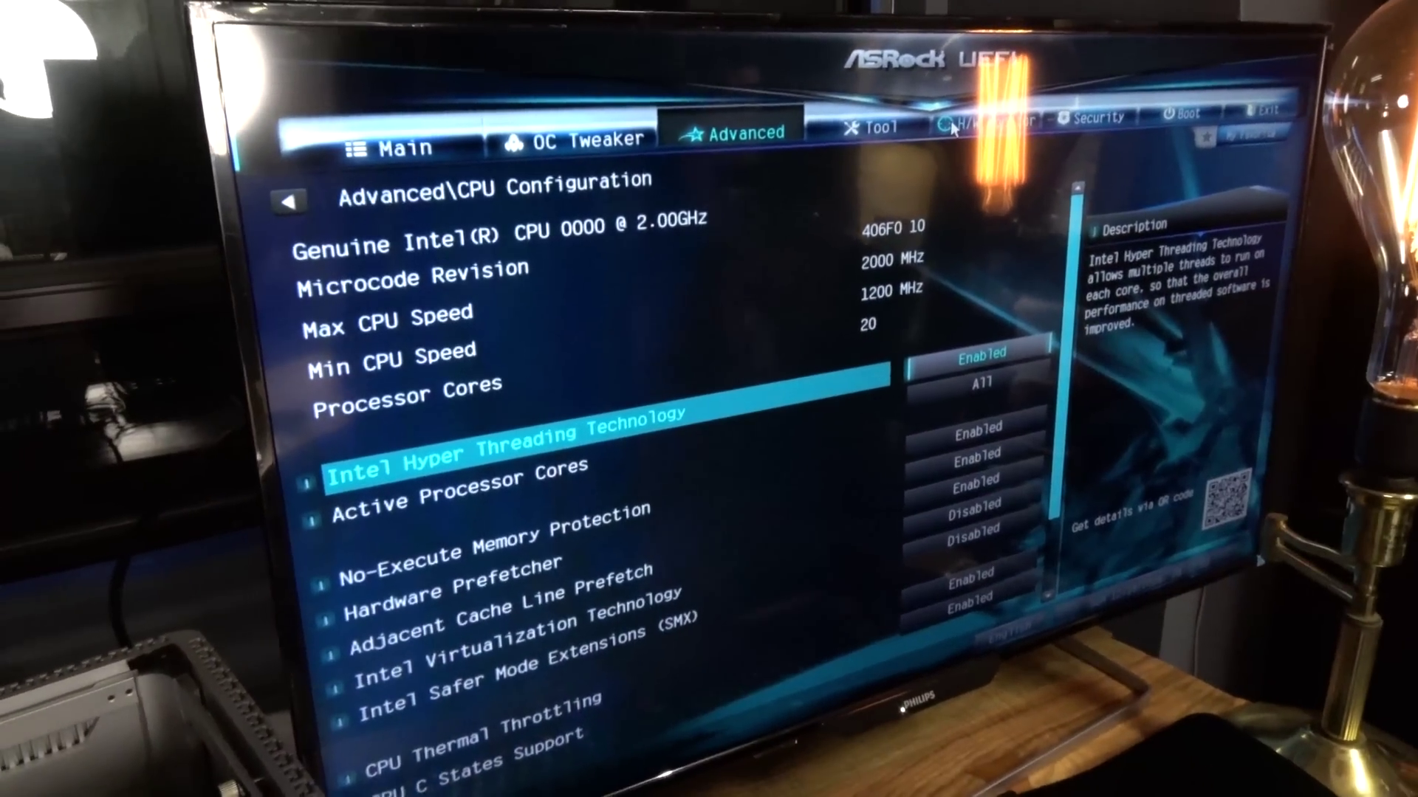
pyautogui.press('Down')
pyautogui.press('Return')
pyautogui.press('Down')
pyautogui.press('Down')
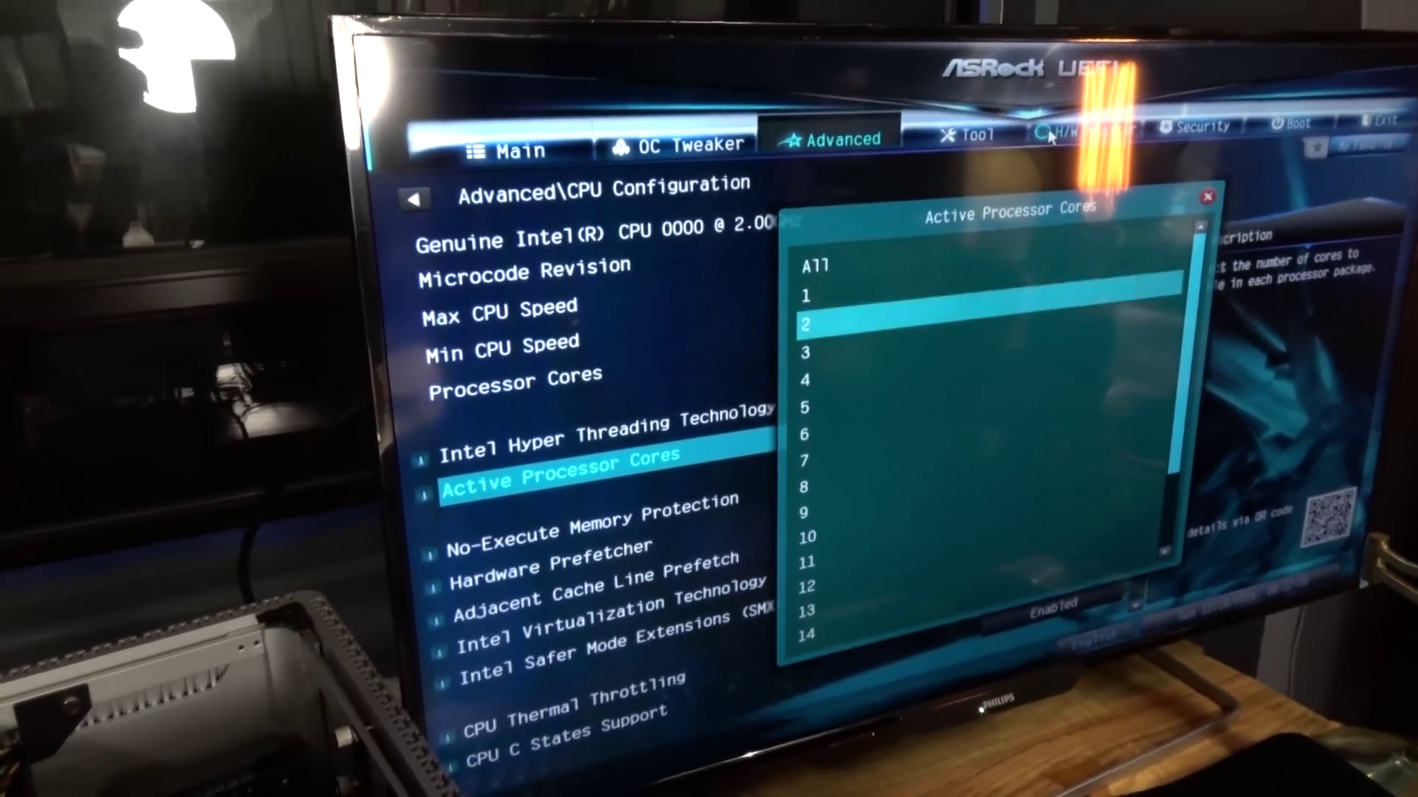
pyautogui.press('Down')
pyautogui.press('Down')
pyautogui.press('Down')
pyautogui.press('Down')
pyautogui.press('Down')
pyautogui.press('Down')
pyautogui.press('Down')
pyautogui.press('Down')
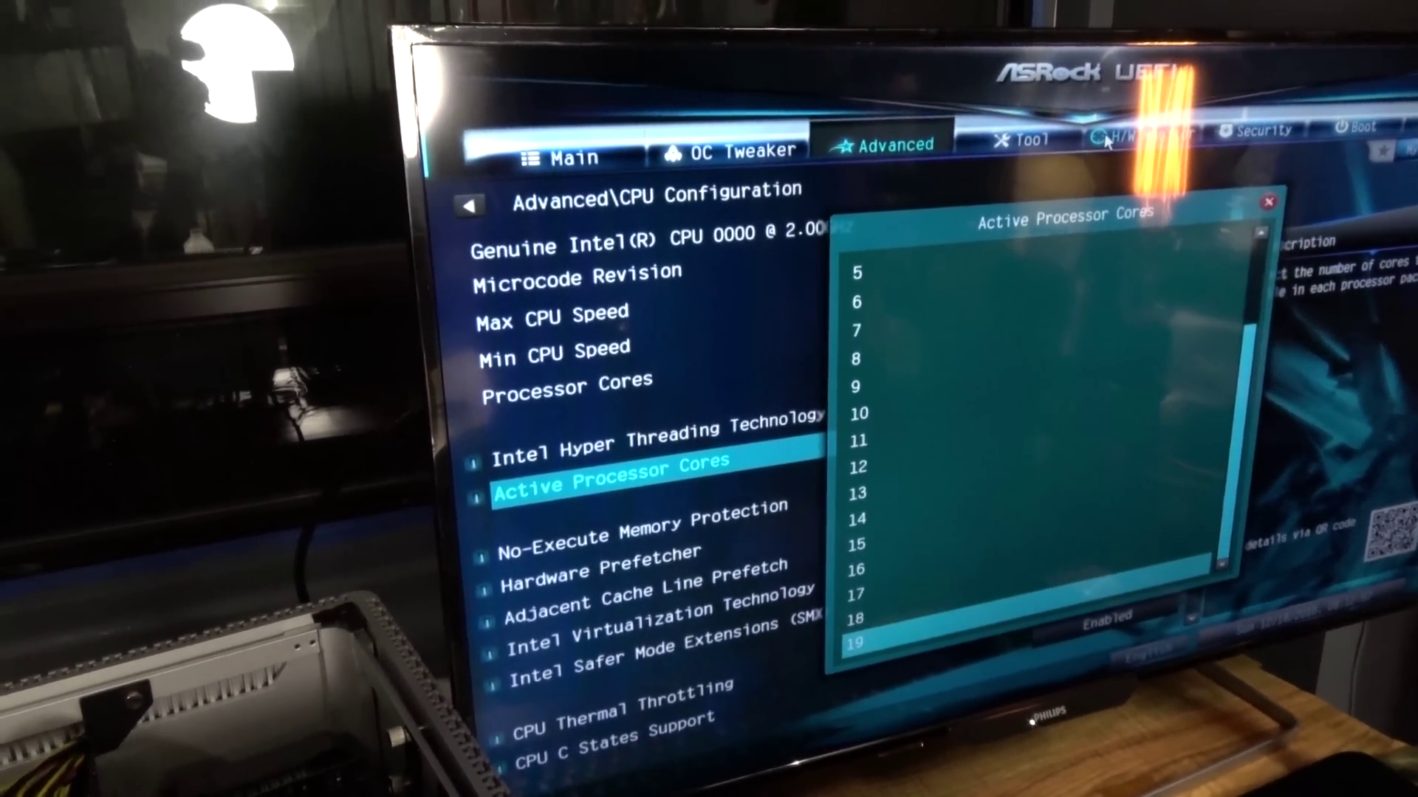
pyautogui.press('Return')
pyautogui.click(1105, 141)
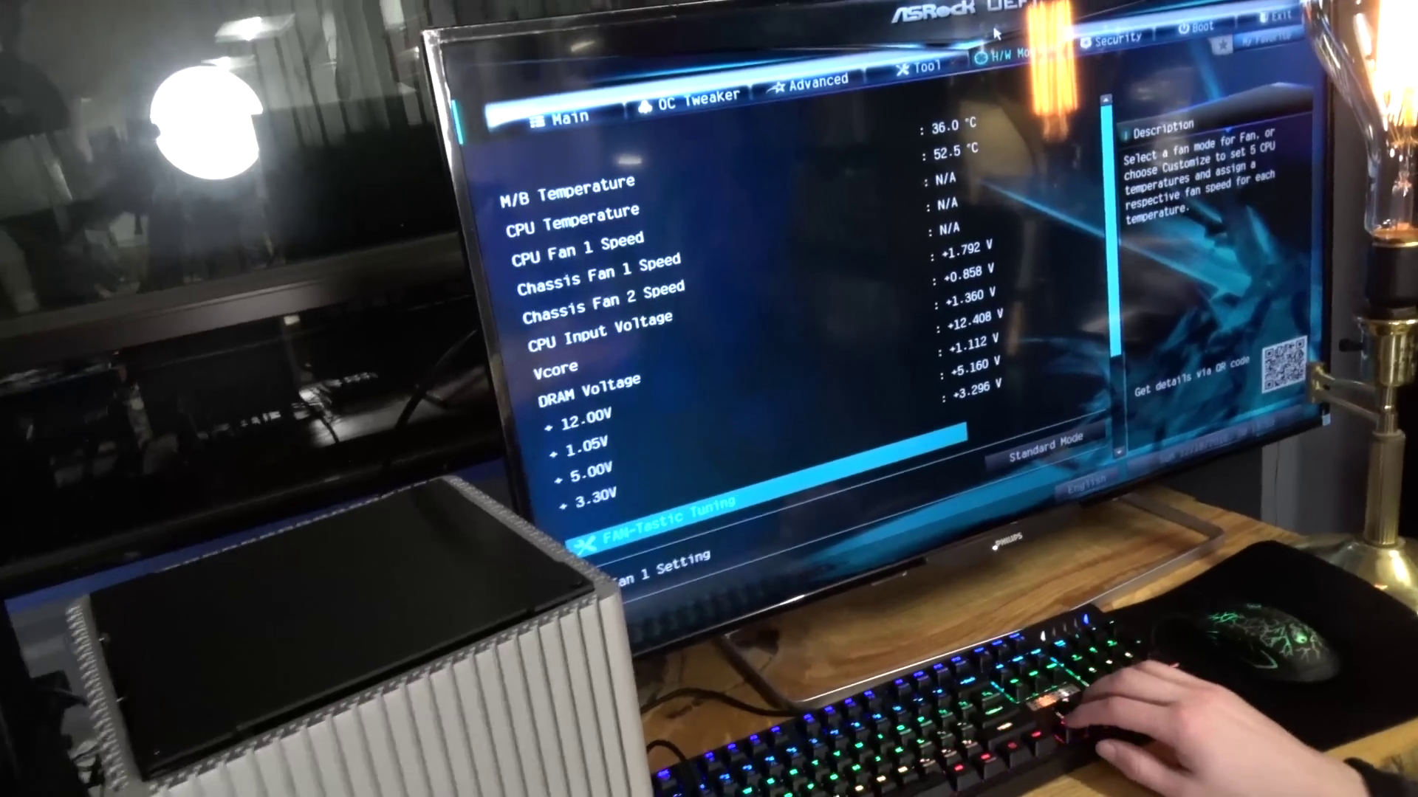
pyautogui.click(924, 67)
pyautogui.click(814, 81)
pyautogui.click(699, 99)
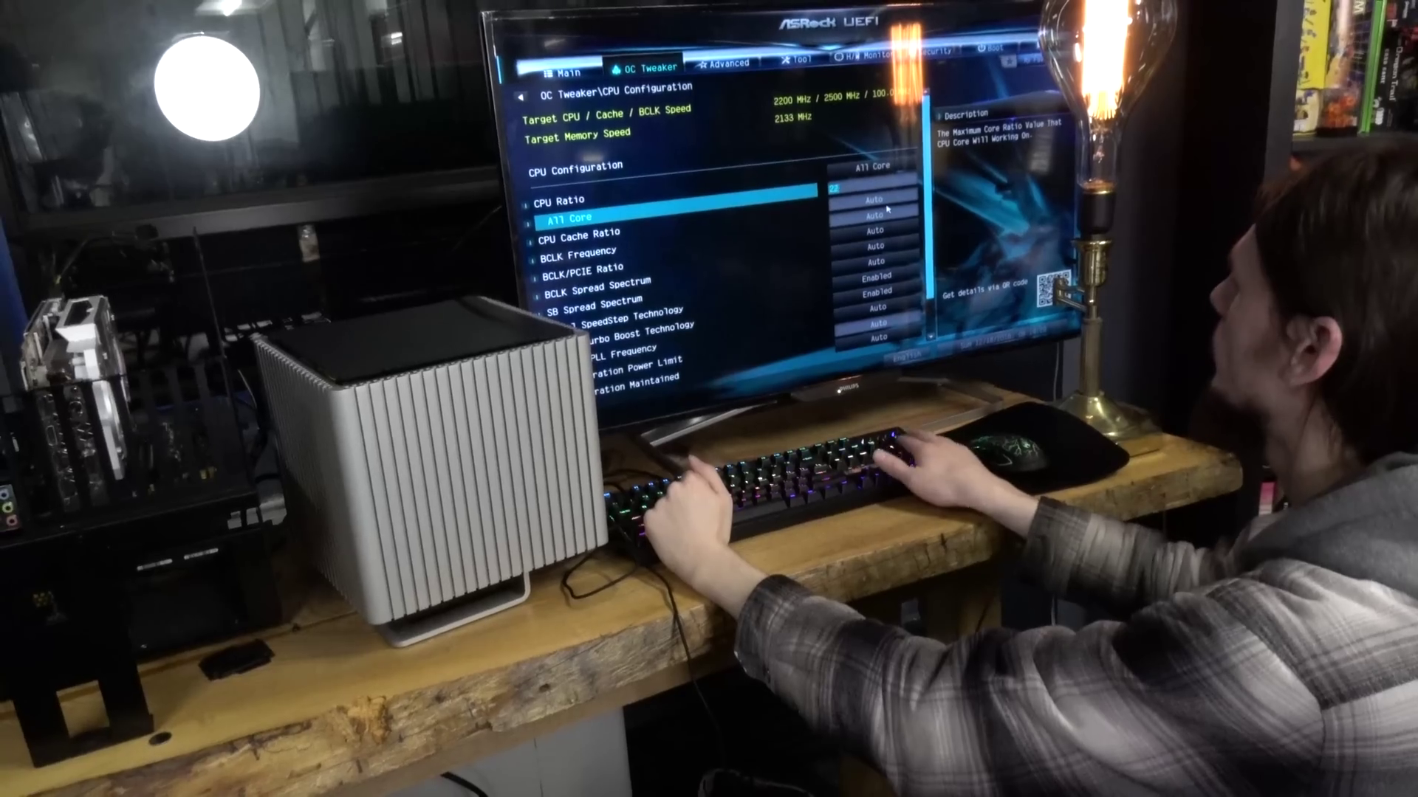